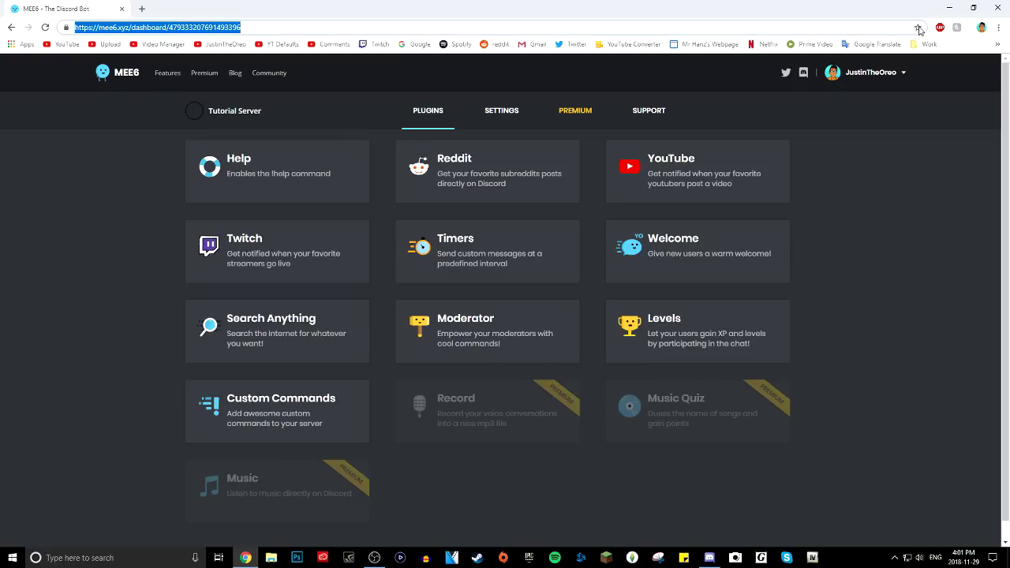
# Step: Bookmark the MEE6 plugins page into the Work bookmarks folder
pyautogui.moveTo(85, 27); pyautogui.dragTo(251, 28)
pyautogui.click(333, 57)
pyautogui.click(918, 27)
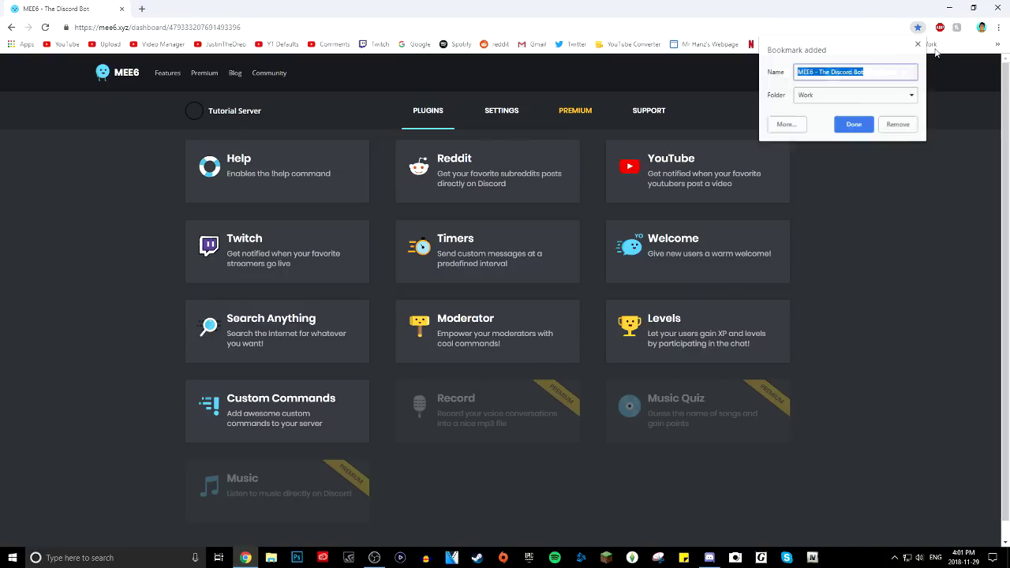
pyautogui.click(898, 124)
# Step: Check the » bookmarks overflow list for the saved dashboard bookmark
pyautogui.click(998, 45)
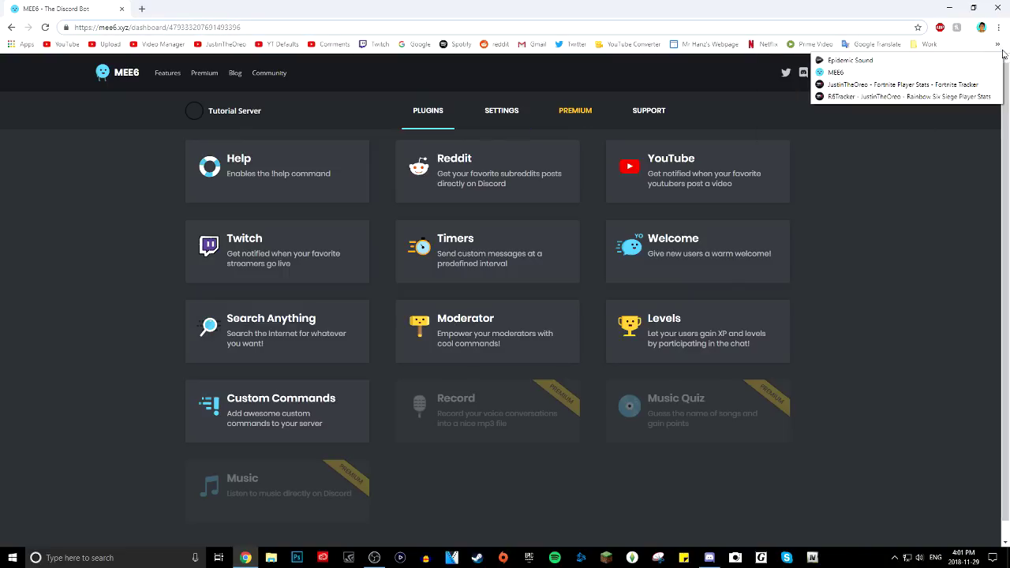
pyautogui.click(891, 194)
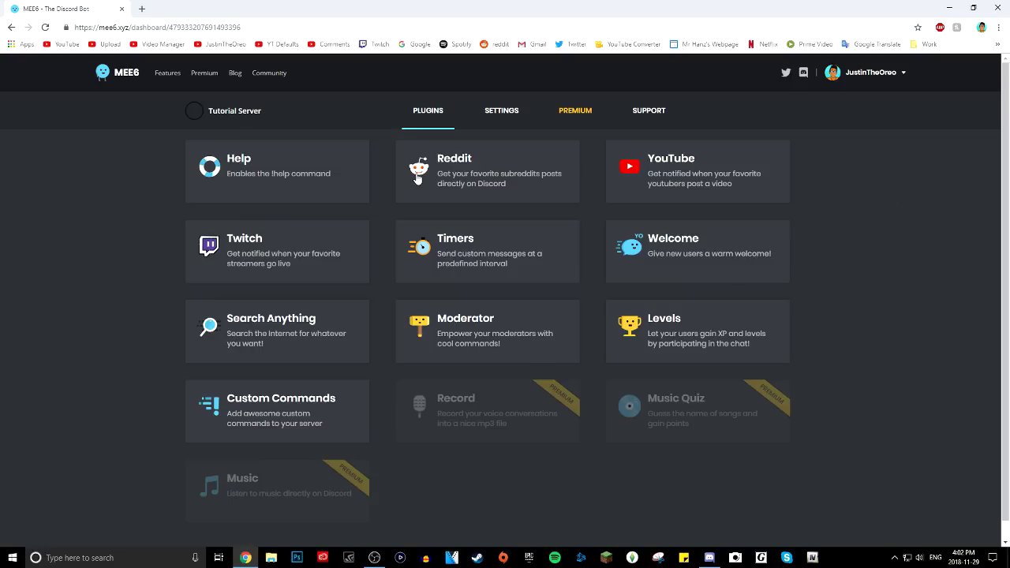
pyautogui.scroll(-1, 304, 424)
pyautogui.scroll(1, 237, 394)
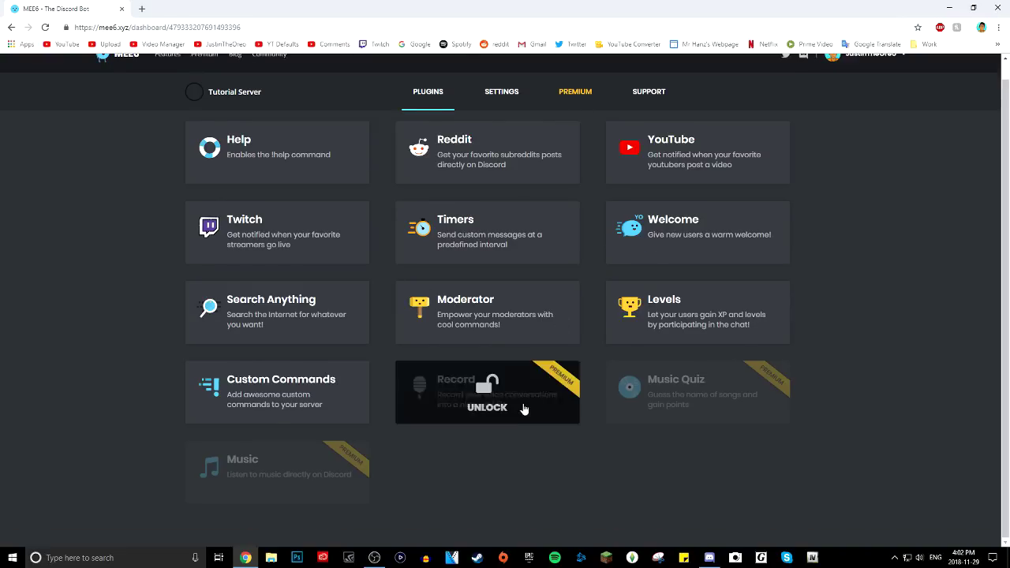
# Step: Start a new custom command named !test on the Custom Commands page
pyautogui.click(249, 409)
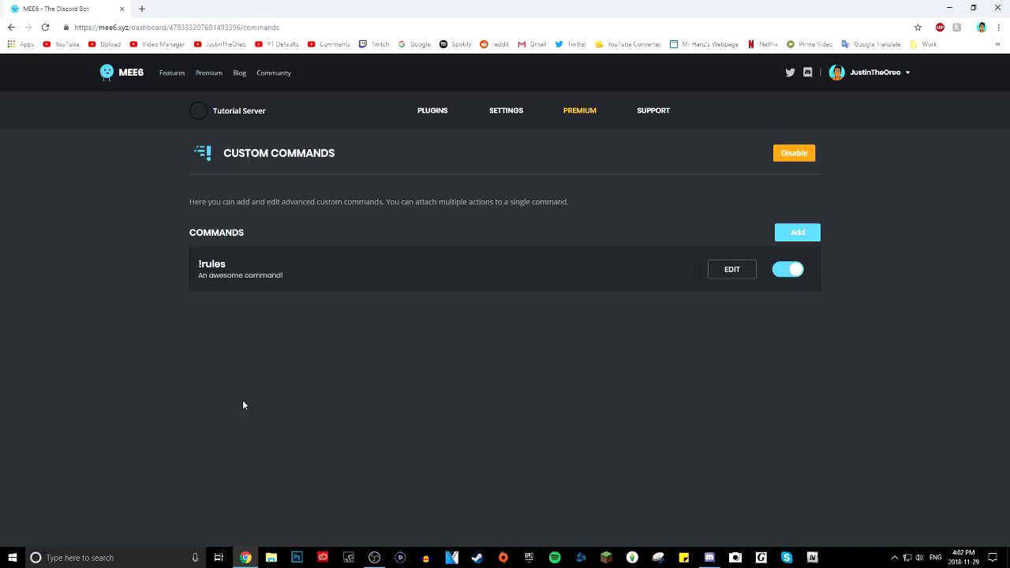
pyautogui.click(790, 240)
pyautogui.click(785, 234)
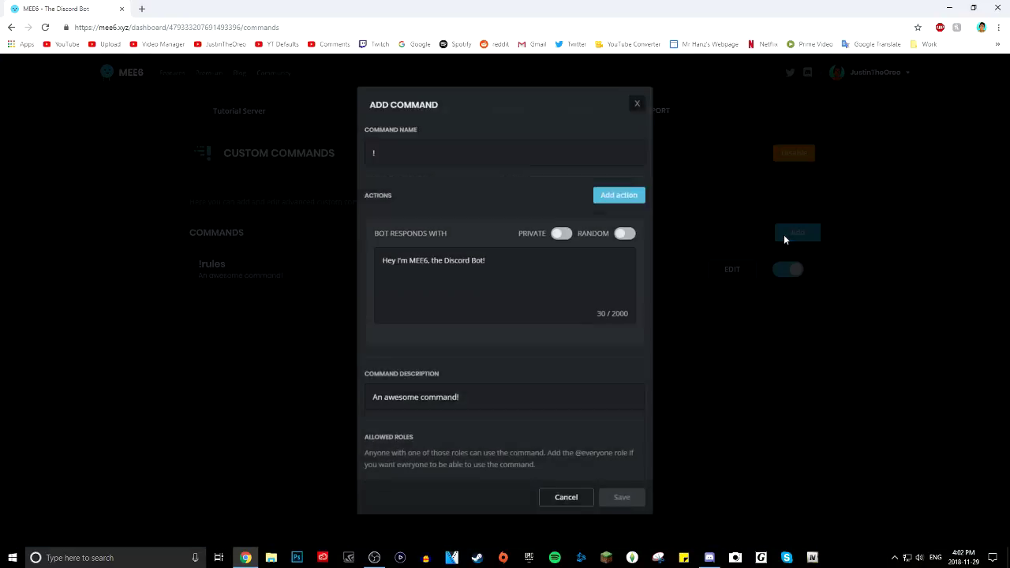
pyautogui.click(389, 144)
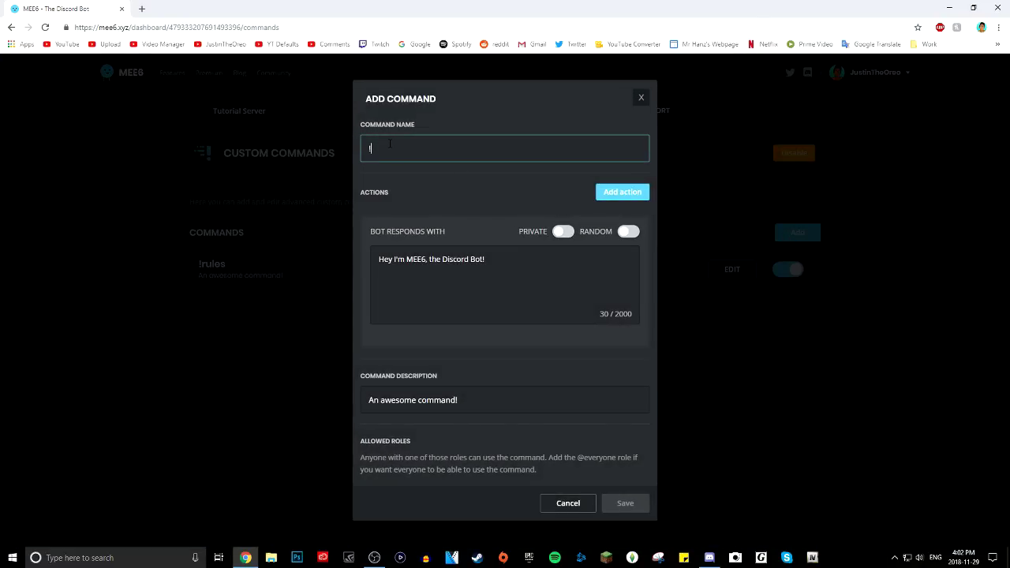
pyautogui.write('test')
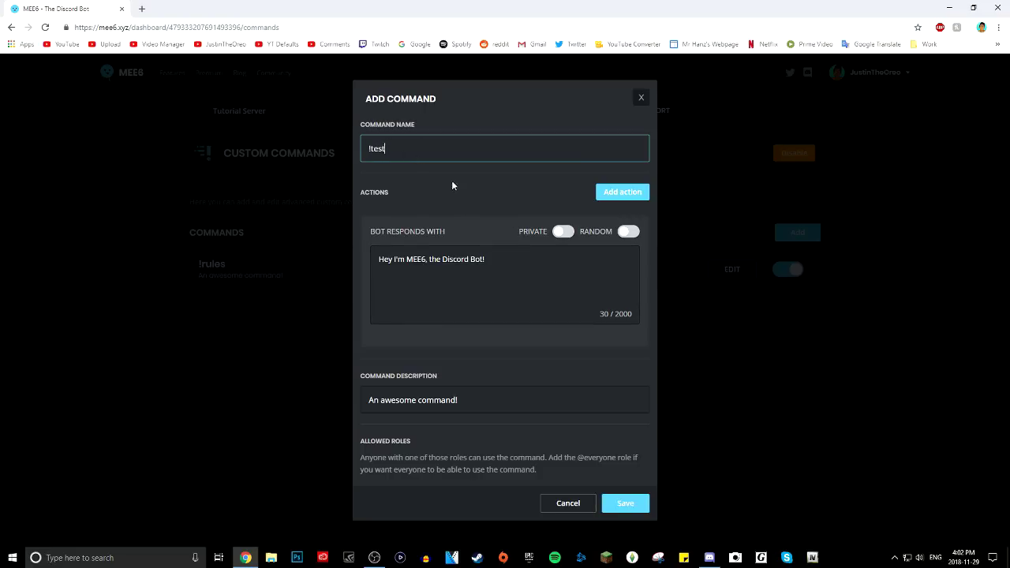
# Step: Set the !test response to 'this is a test' and save the command
pyautogui.click(709, 558)
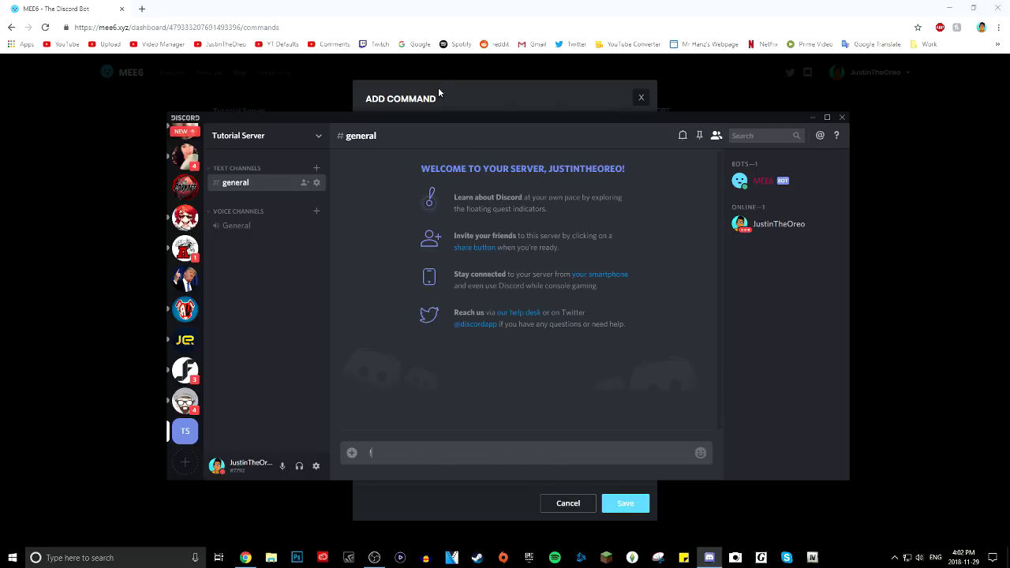
pyautogui.hotkey('alt', 'Tab')
pyautogui.moveTo(497, 261); pyautogui.dragTo(367, 272)
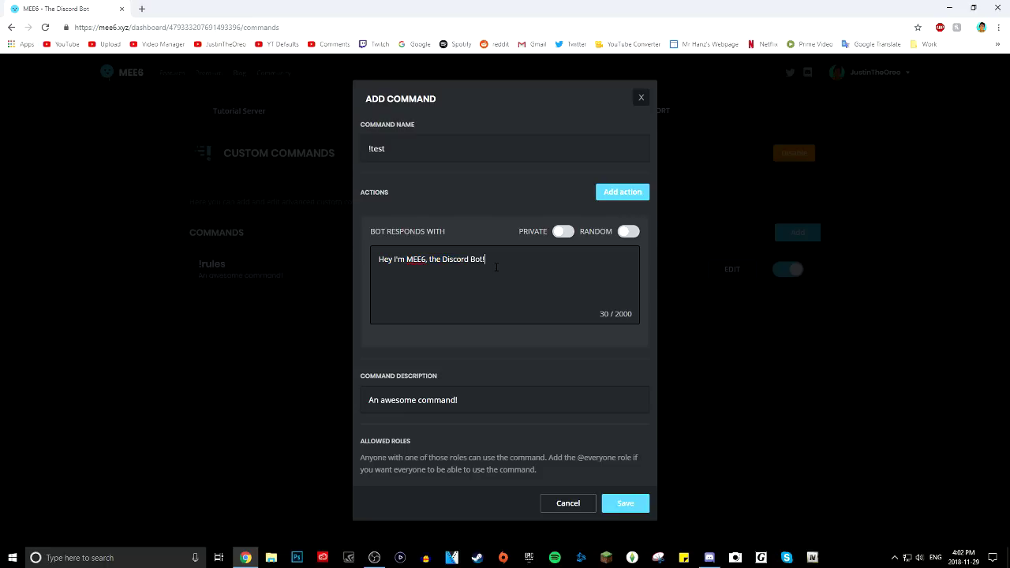
pyautogui.write('this is a test')
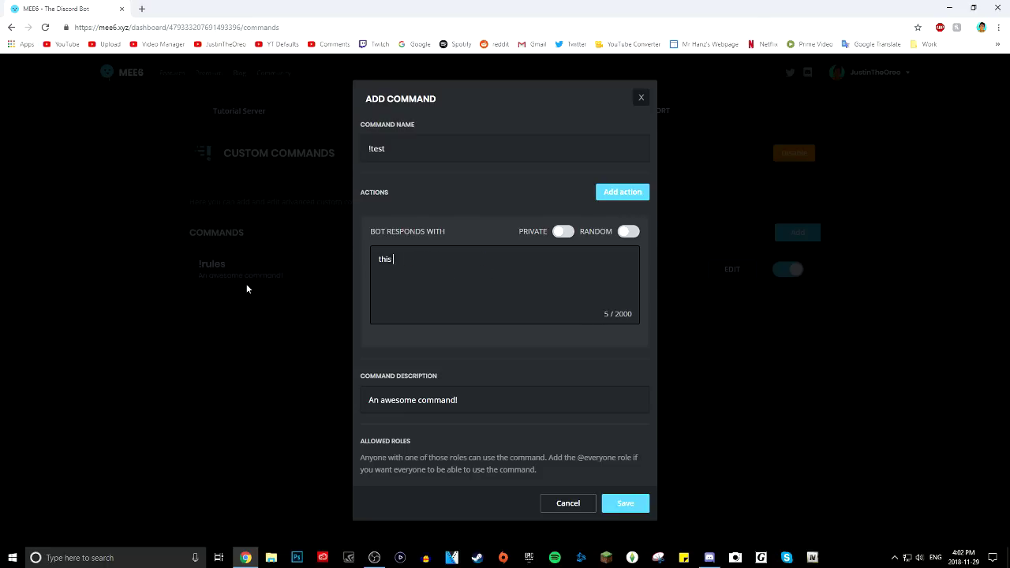
pyautogui.click(626, 504)
pyautogui.click(709, 558)
# Step: Send !test in #general and confirm MEE6 replies 'this is a test'
pyautogui.write('!')
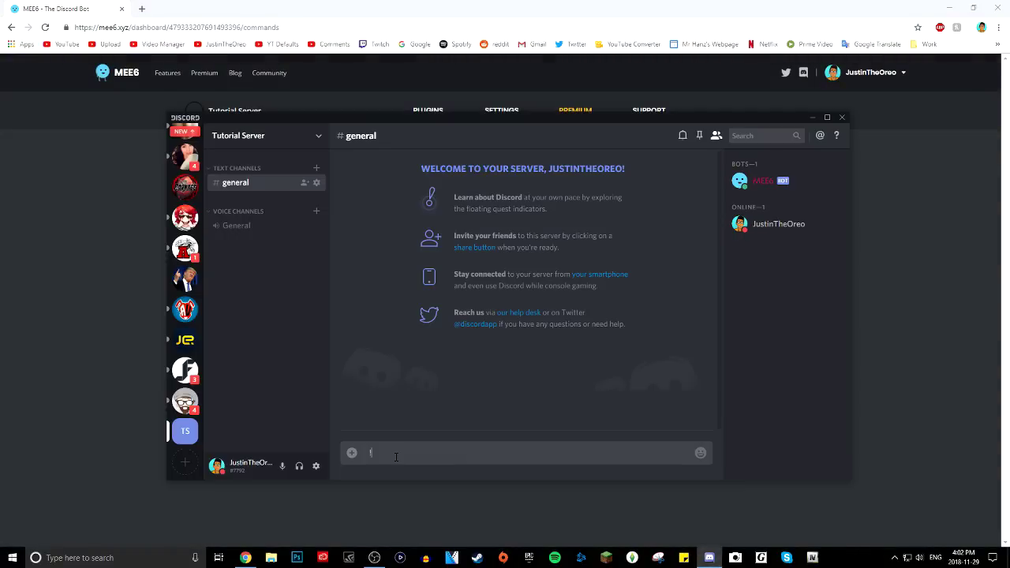
pyautogui.write('test')
pyautogui.press('Return')
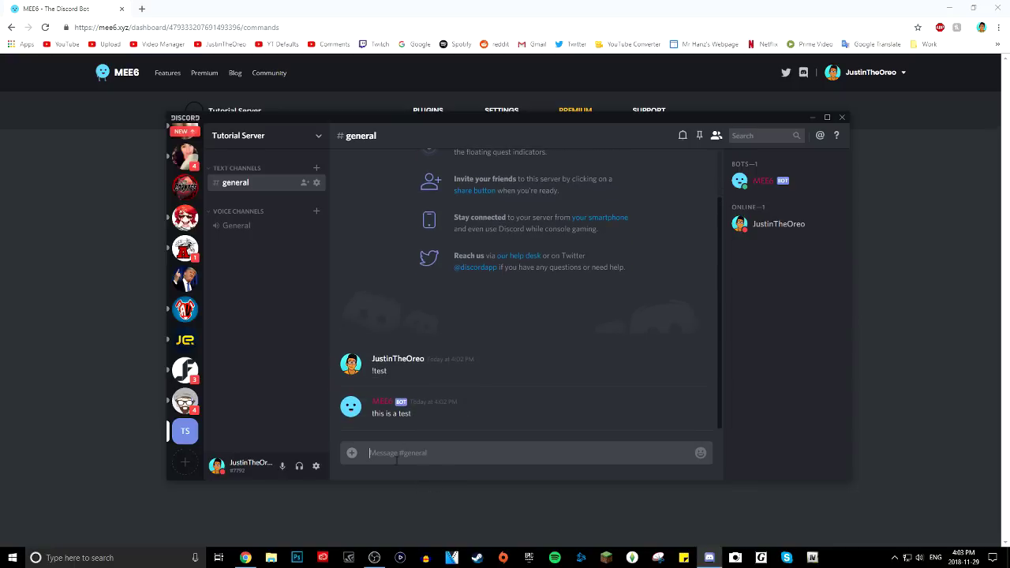
pyautogui.hotkey('alt', 'Tab')
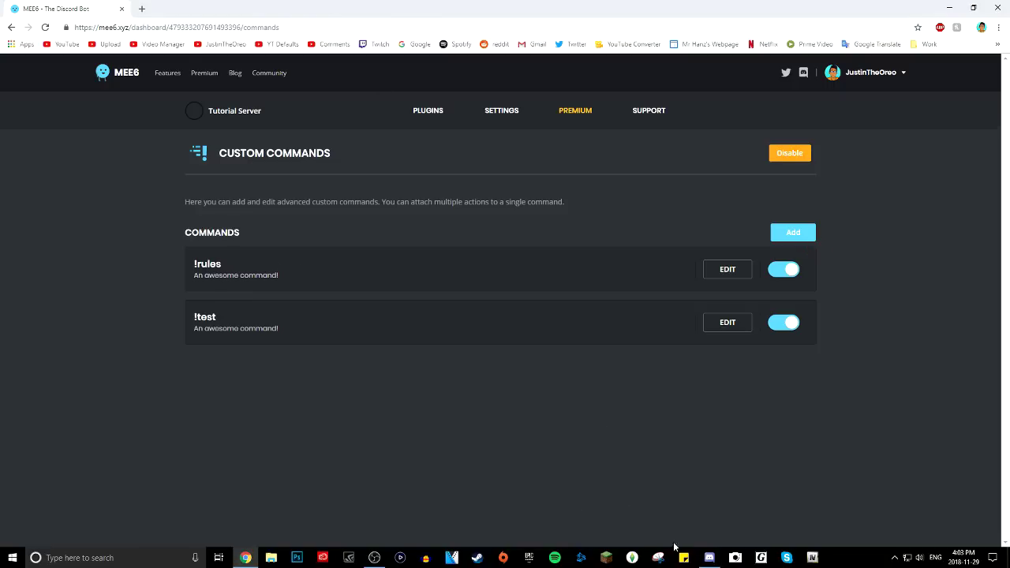
# Step: Send !rules in #general and confirm MEE6 replies 'rule 1' and 'rule 2'
pyautogui.click(710, 558)
pyautogui.write('!rules')
pyautogui.press('Return')
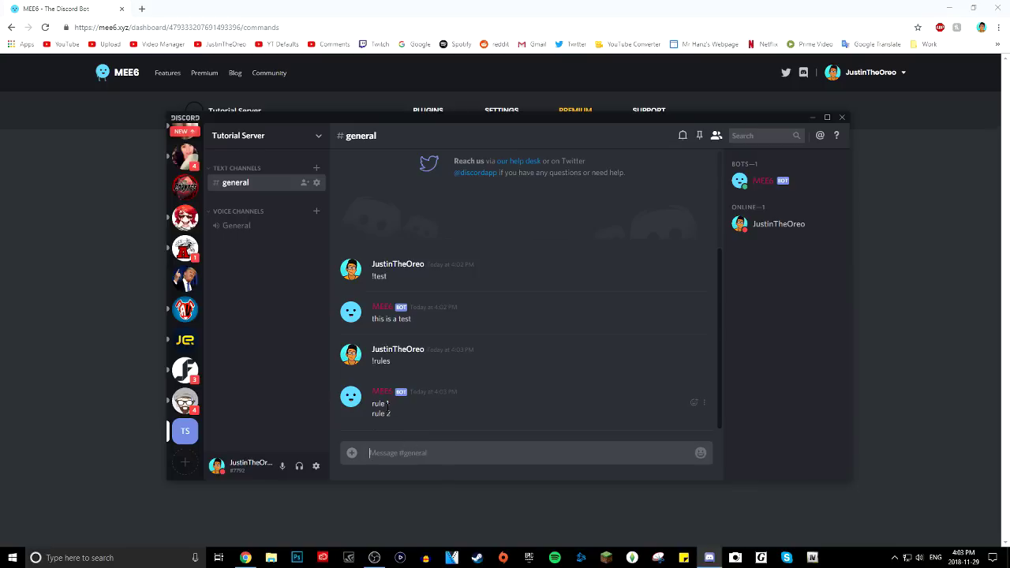
pyautogui.click(464, 4)
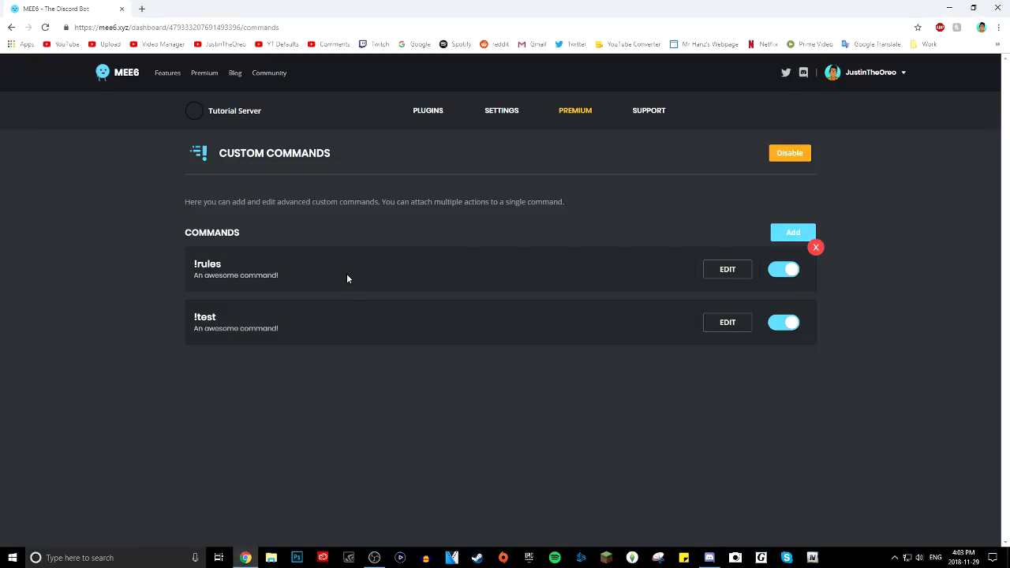
# Step: Return to the plugins overview, then browse MEE6's /r/softwaregore posts in another server's #softwaregore channel
pyautogui.click(417, 117)
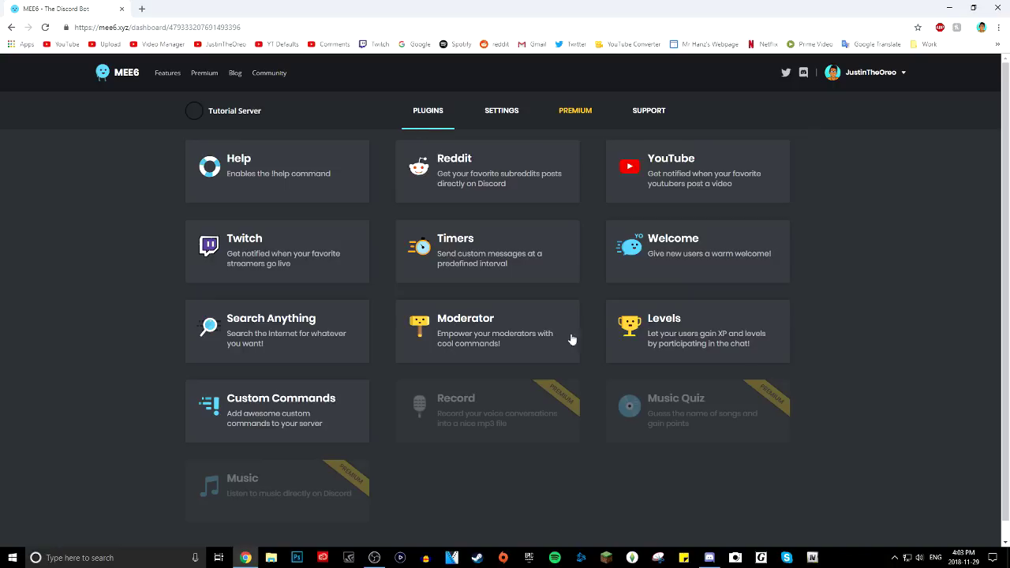
pyautogui.click(709, 557)
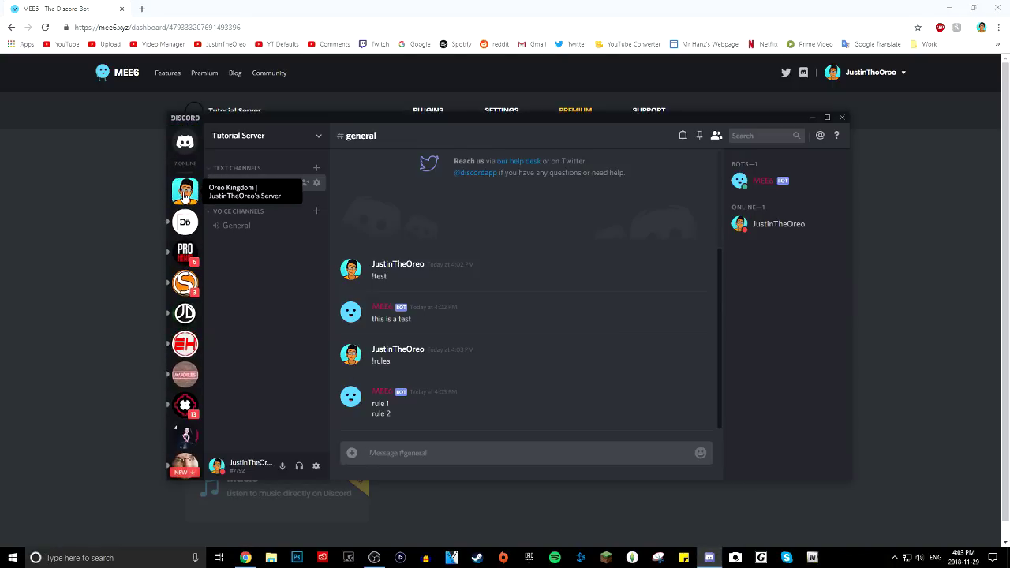
pyautogui.click(188, 194)
pyautogui.click(234, 282)
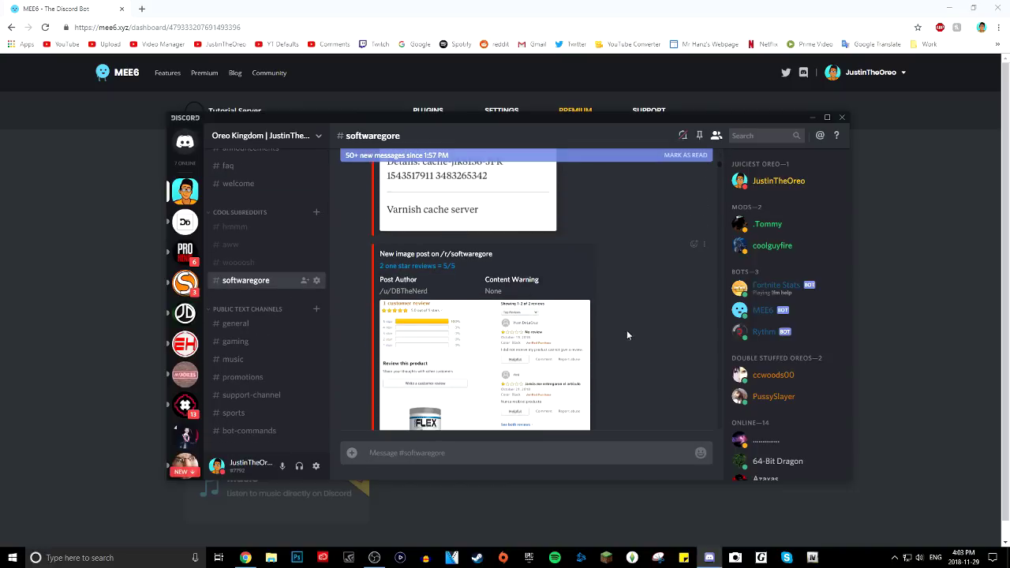
pyautogui.scroll(-8, 623, 340)
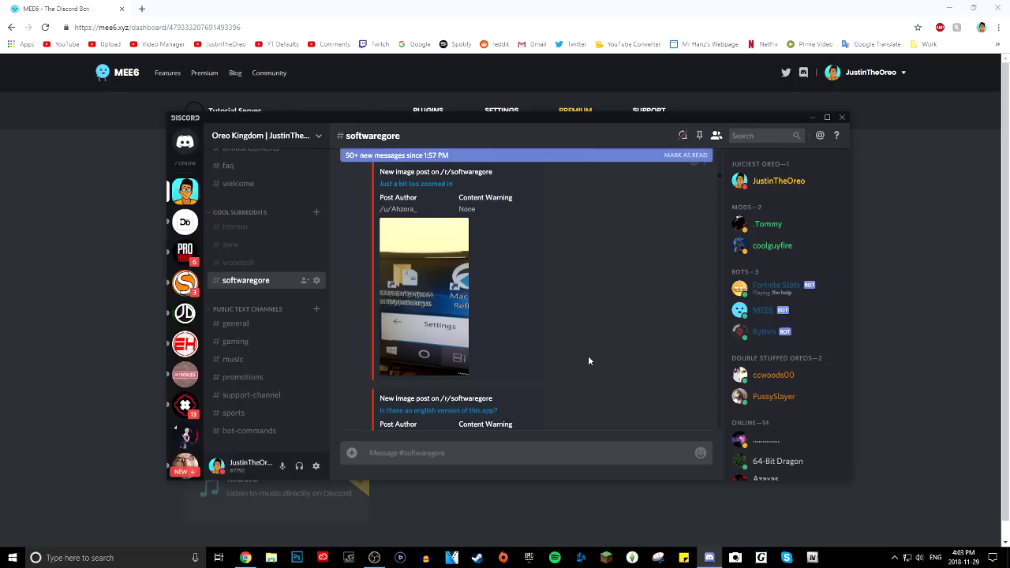
pyautogui.scroll(-3, 365, 324)
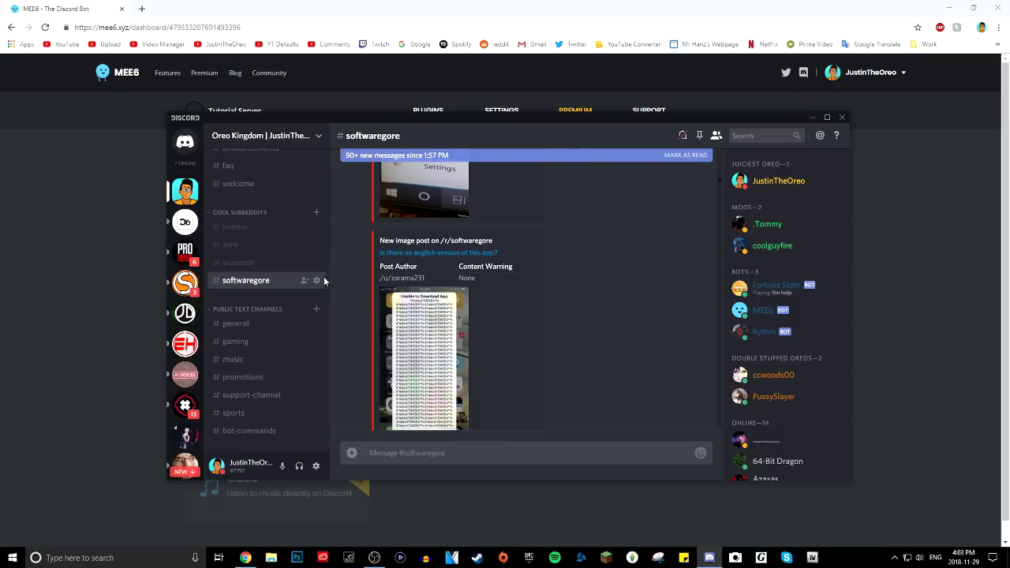
pyautogui.click(389, 5)
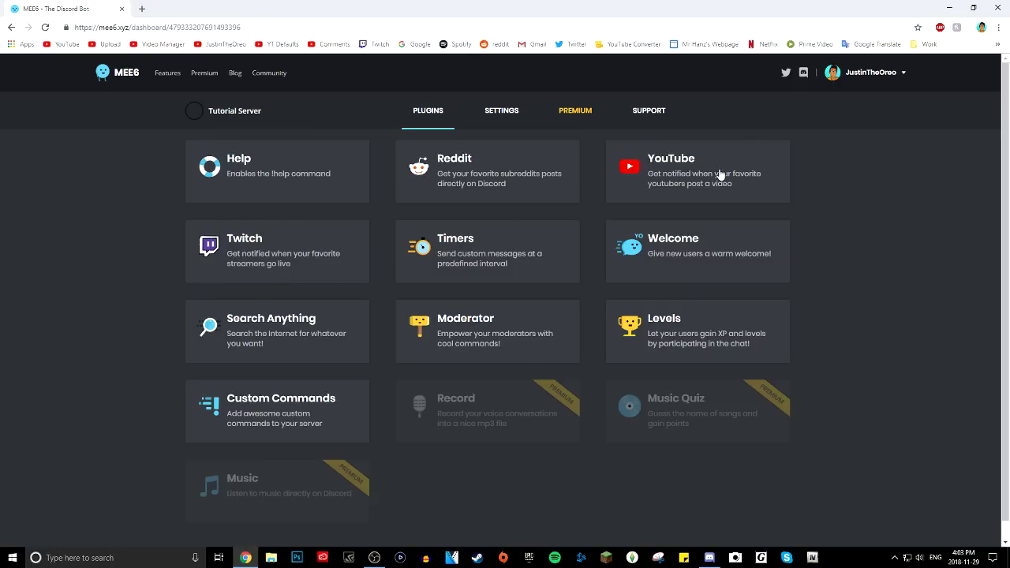
pyautogui.click(530, 275)
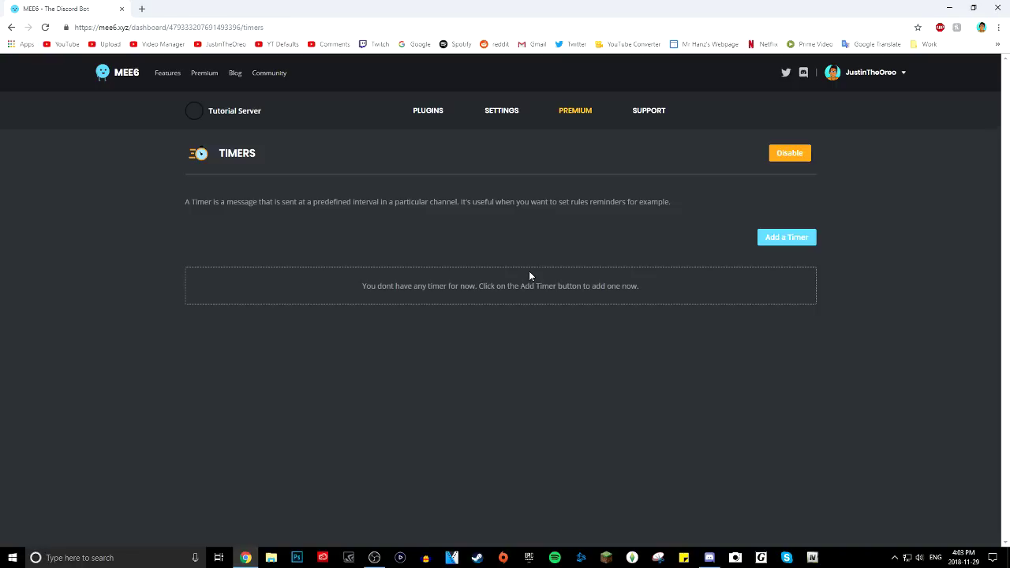
pyautogui.click(785, 239)
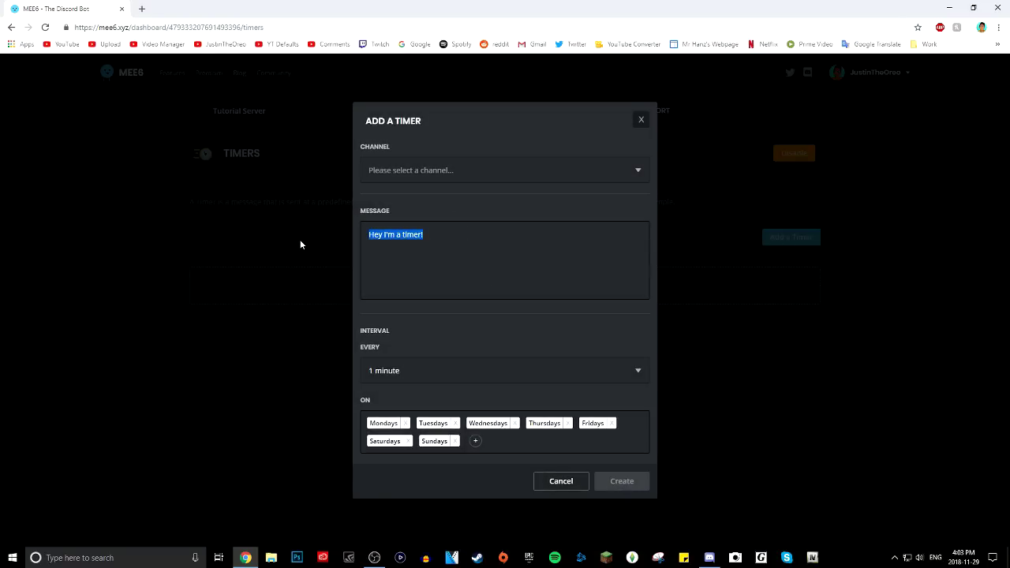
pyautogui.write('Reme')
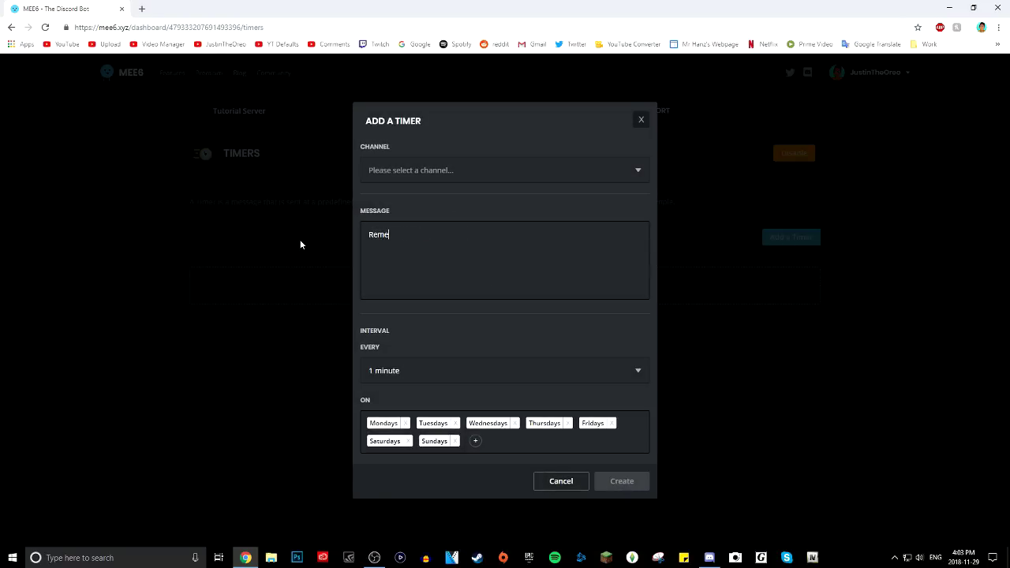
pyautogui.write('mber to sub')
pyautogui.rightClick(385, 234)
pyautogui.click(442, 240)
pyautogui.click(443, 237)
pyautogui.write('to my channel @everyone')
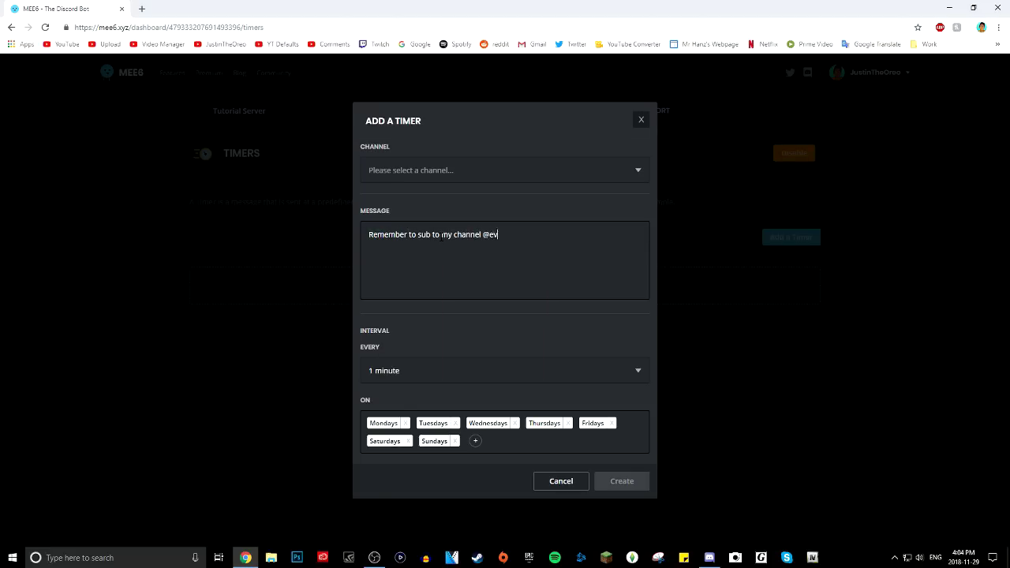
# Step: Review the Every interval options, then cancel the timer and return to the plugins grid
pyautogui.click(468, 370)
pyautogui.scroll(-3, 429, 412)
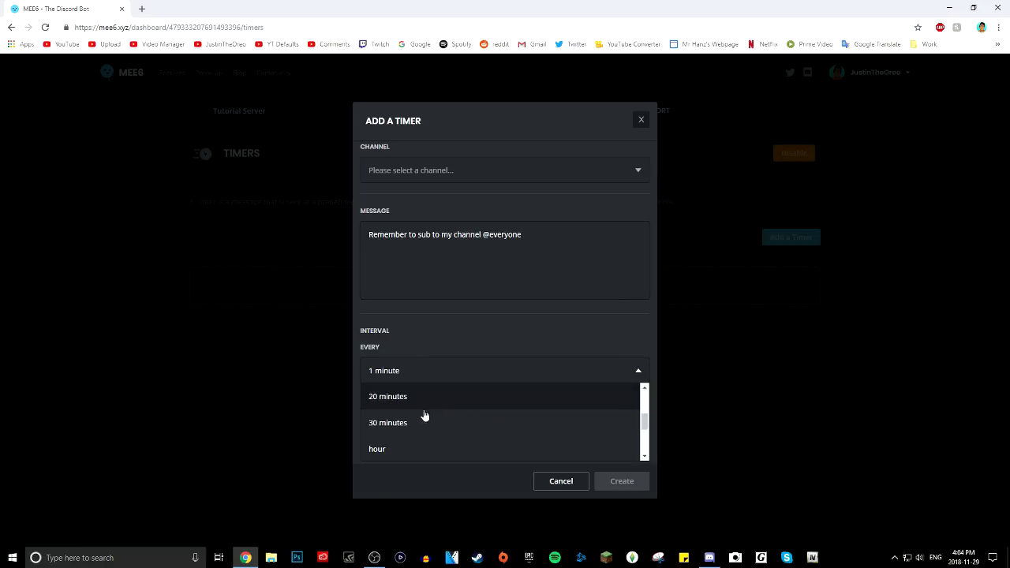
pyautogui.scroll(-2, 415, 434)
pyautogui.scroll(-3, 441, 438)
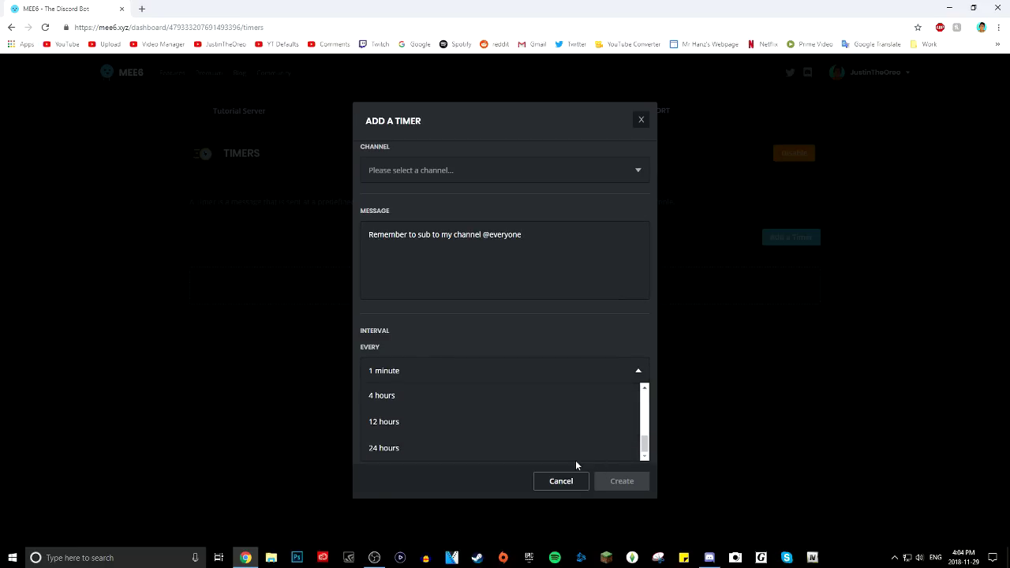
pyautogui.click(585, 483)
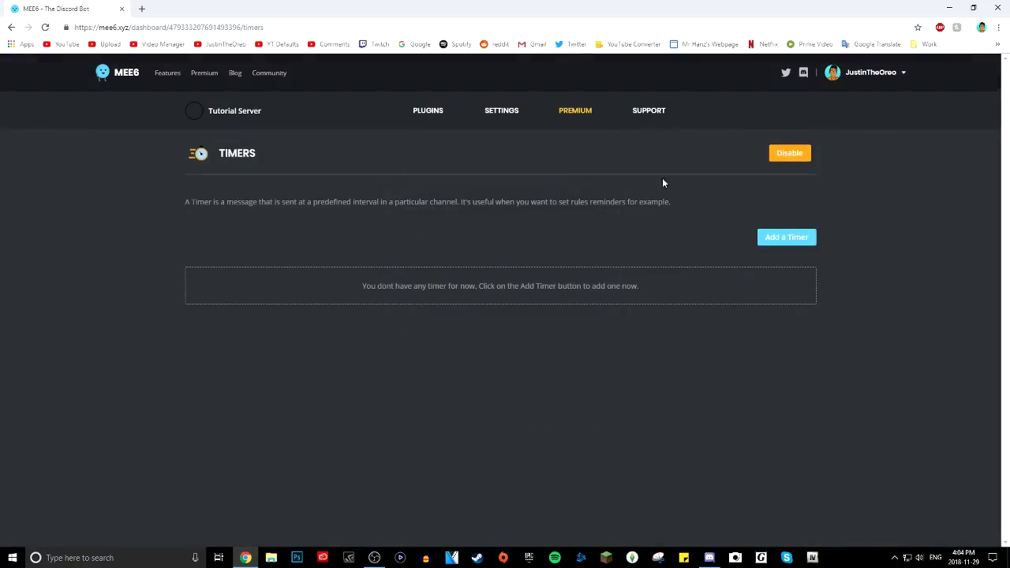
pyautogui.click(446, 121)
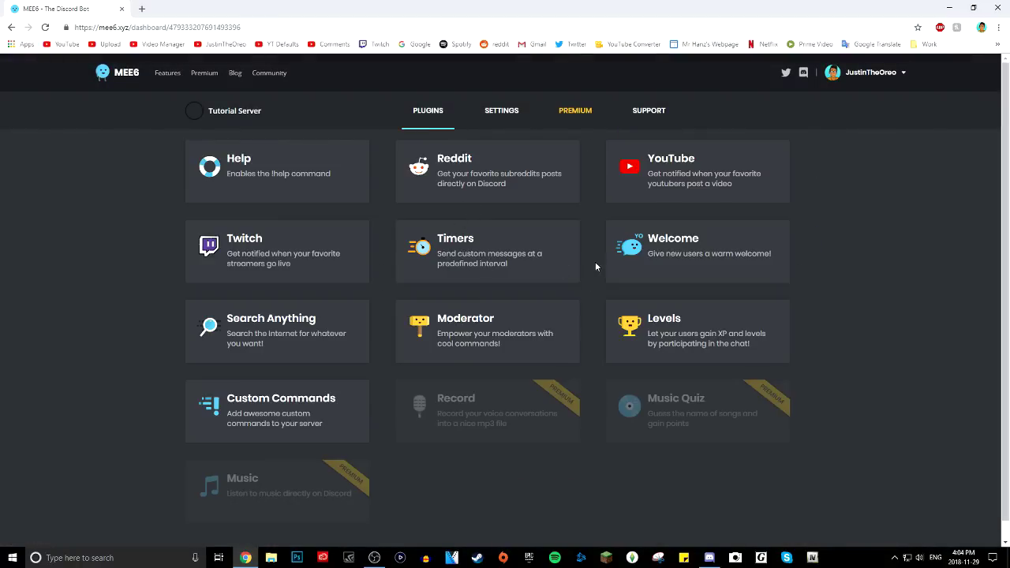
pyautogui.click(655, 257)
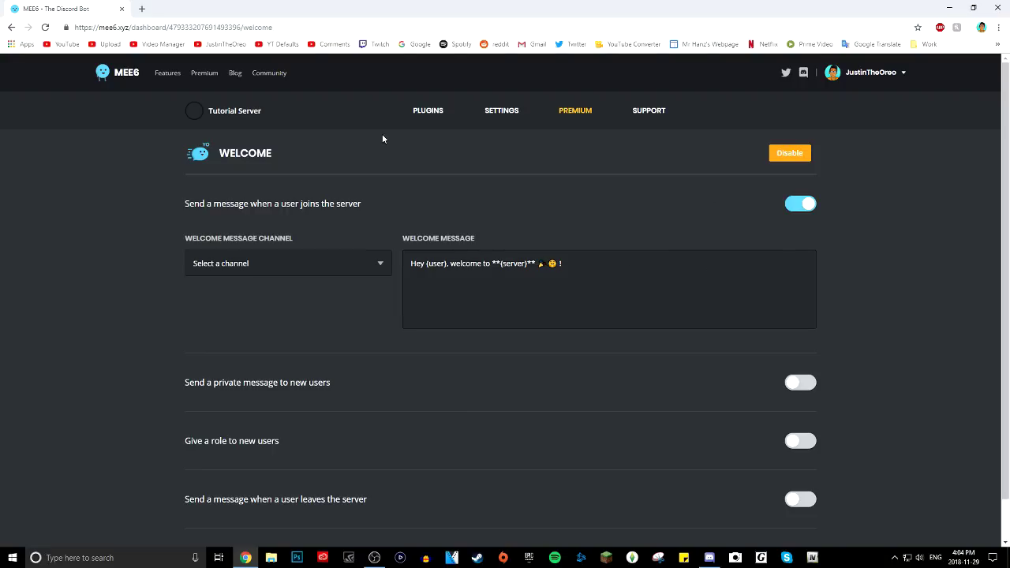
pyautogui.click(434, 115)
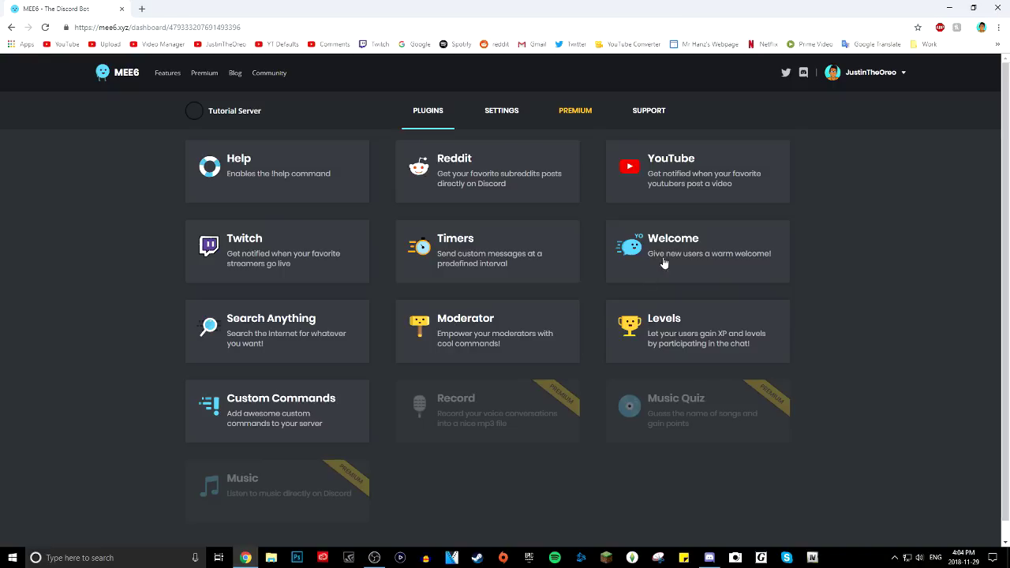
pyautogui.click(497, 328)
pyautogui.scroll(-3, 497, 330)
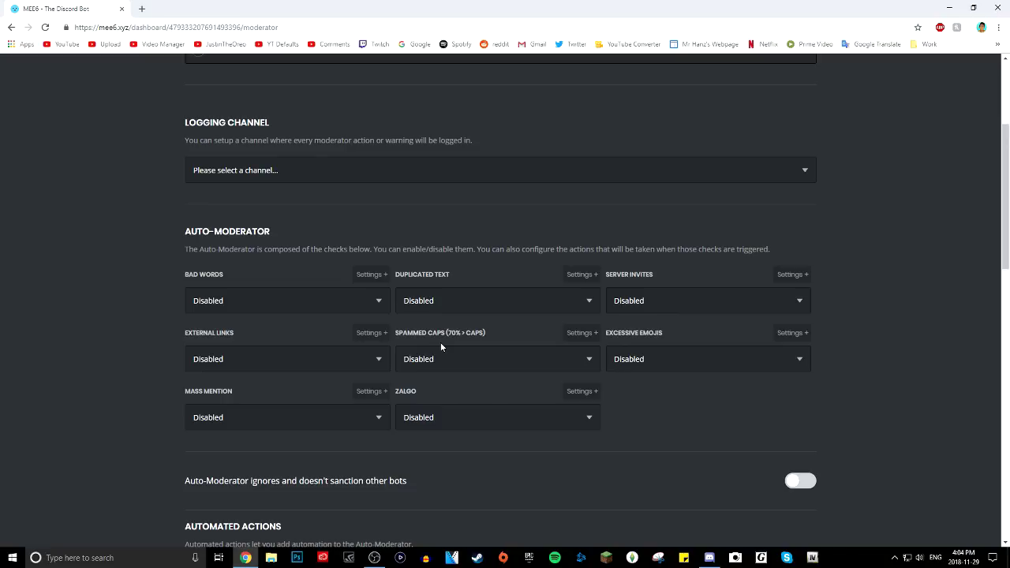
pyautogui.scroll(-3, 441, 348)
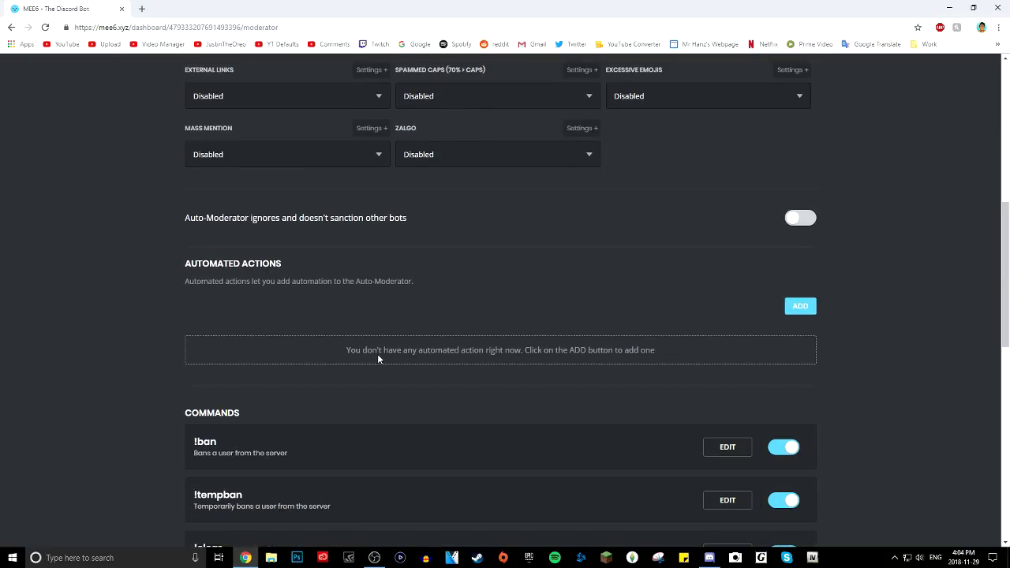
pyautogui.scroll(10, 474, 203)
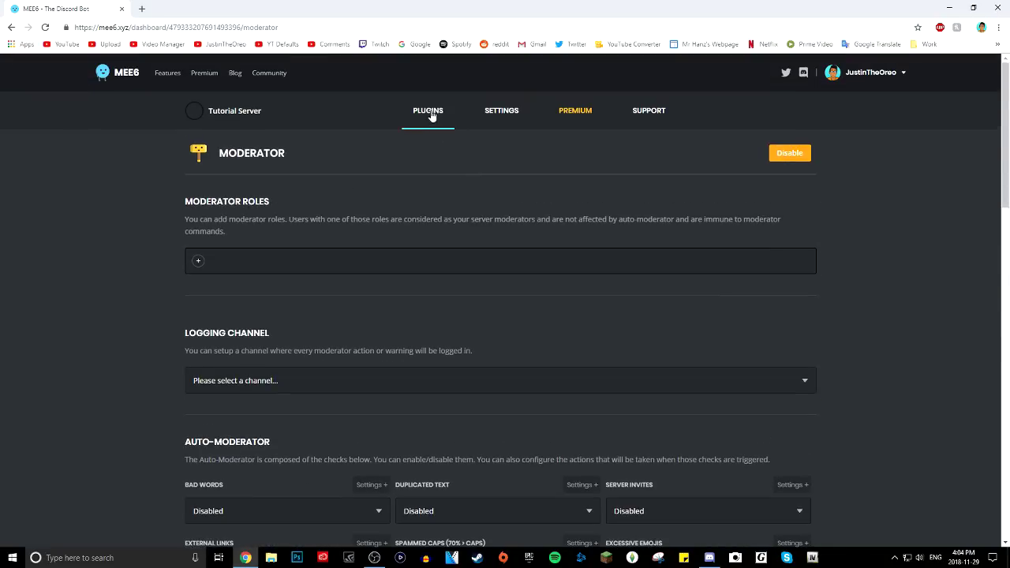
pyautogui.click(430, 113)
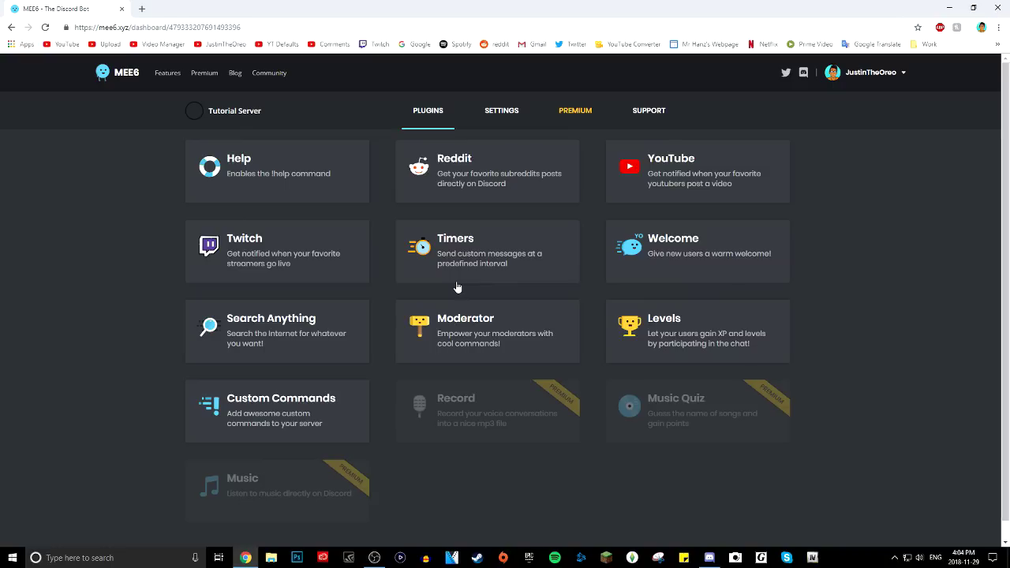
pyautogui.click(704, 323)
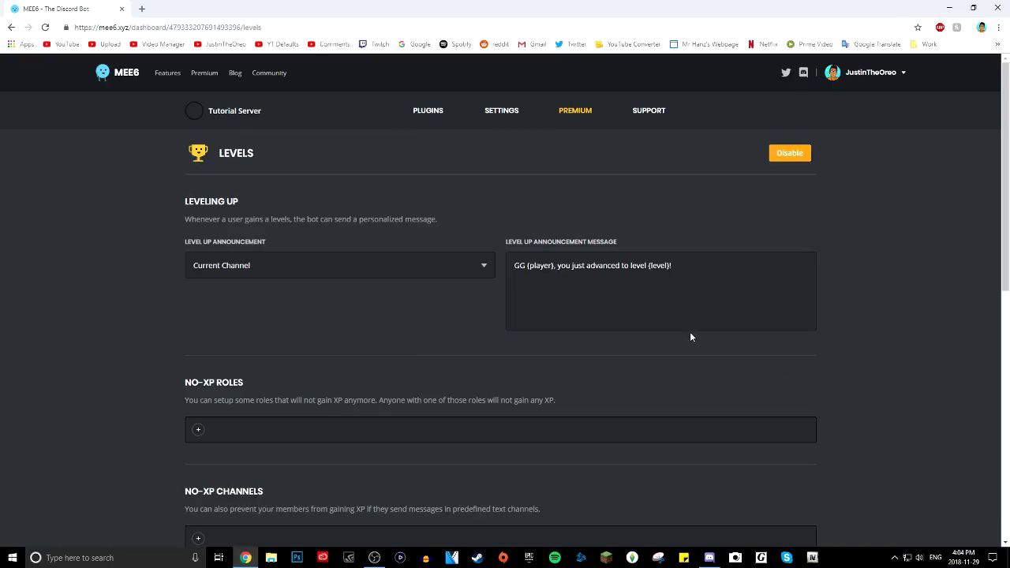
pyautogui.scroll(-5, 297, 344)
pyautogui.scroll(5, 431, 317)
pyautogui.click(440, 125)
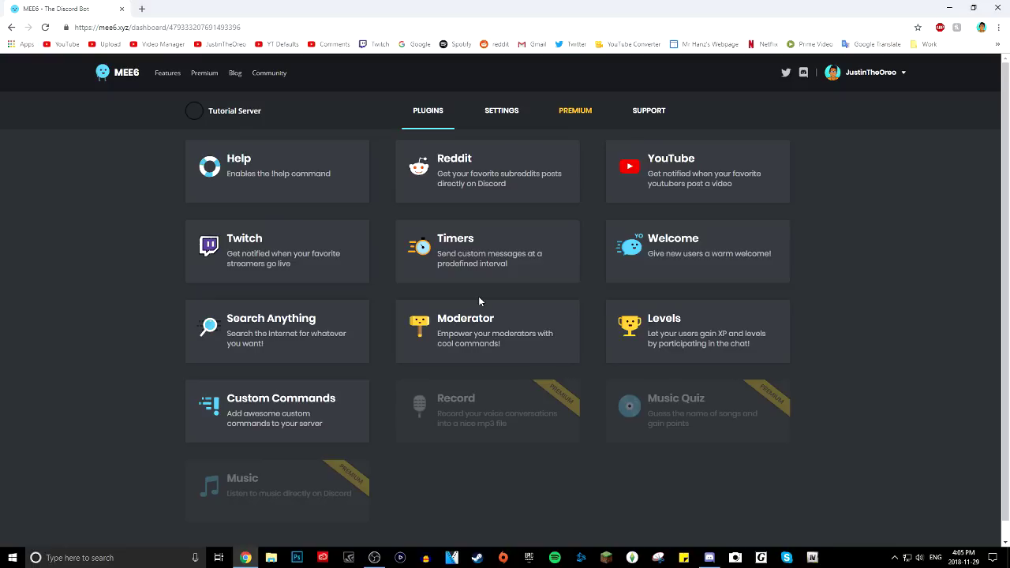
pyautogui.click(712, 554)
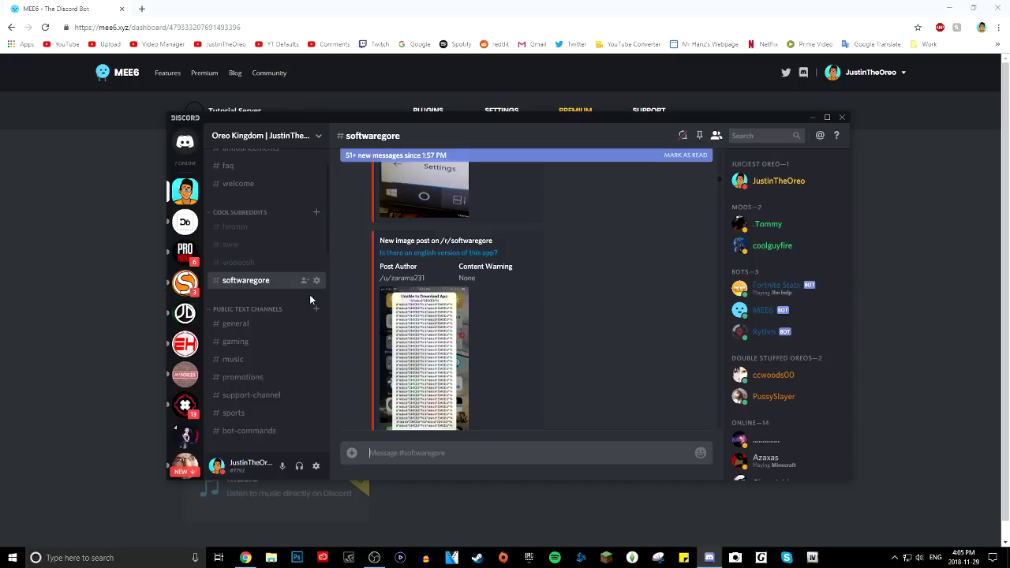
pyautogui.scroll(2, 290, 316)
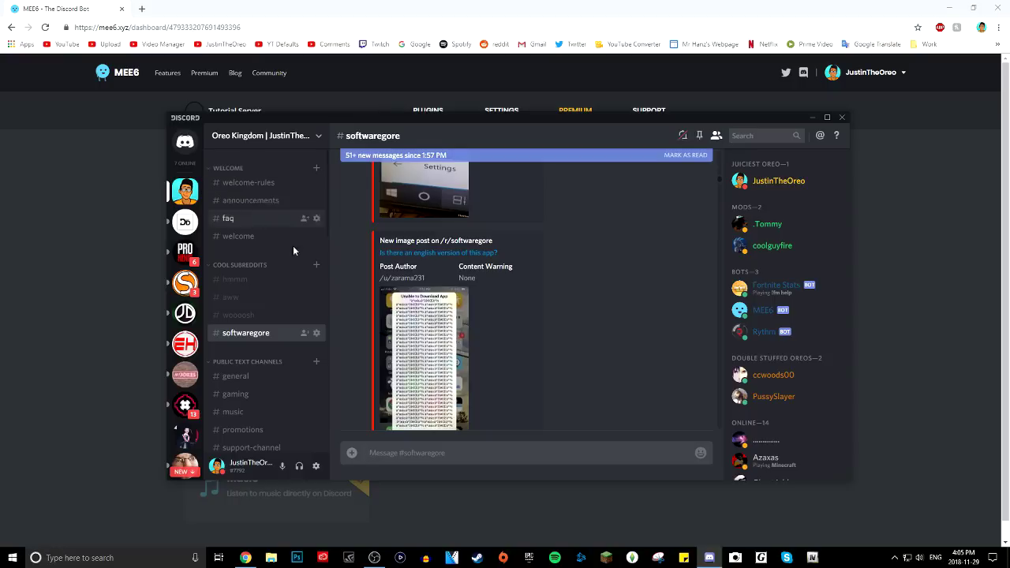
pyautogui.scroll(-1, 265, 347)
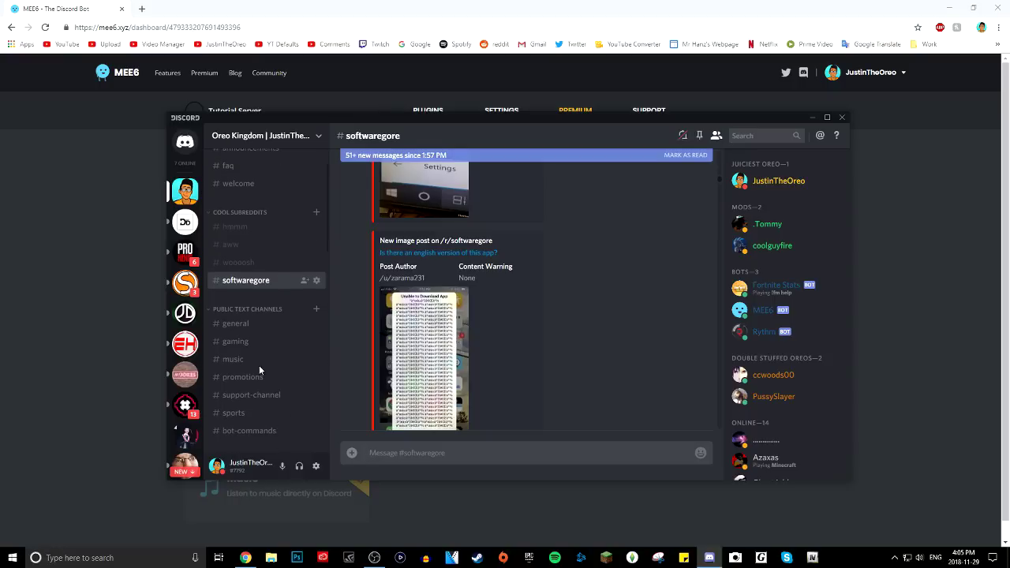
pyautogui.click(266, 398)
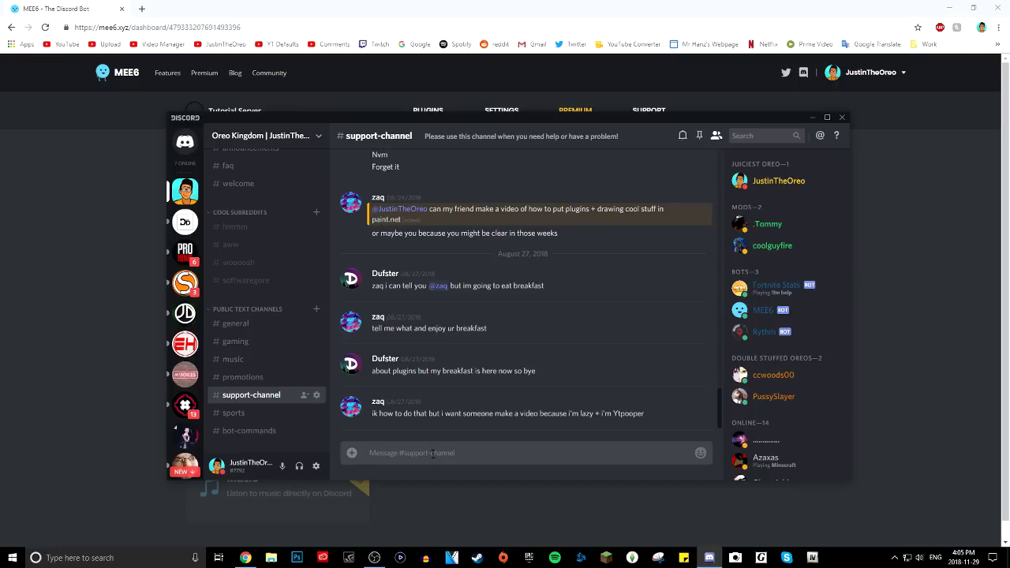
pyautogui.write('@ju')
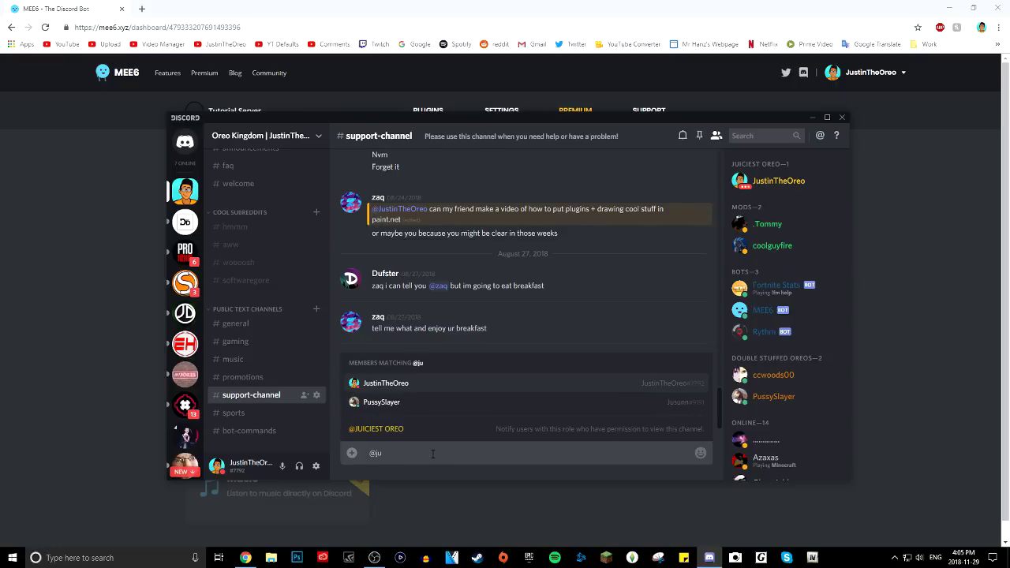
pyautogui.press('BackSpace')
pyautogui.press('BackSpace')
pyautogui.press('BackSpace')
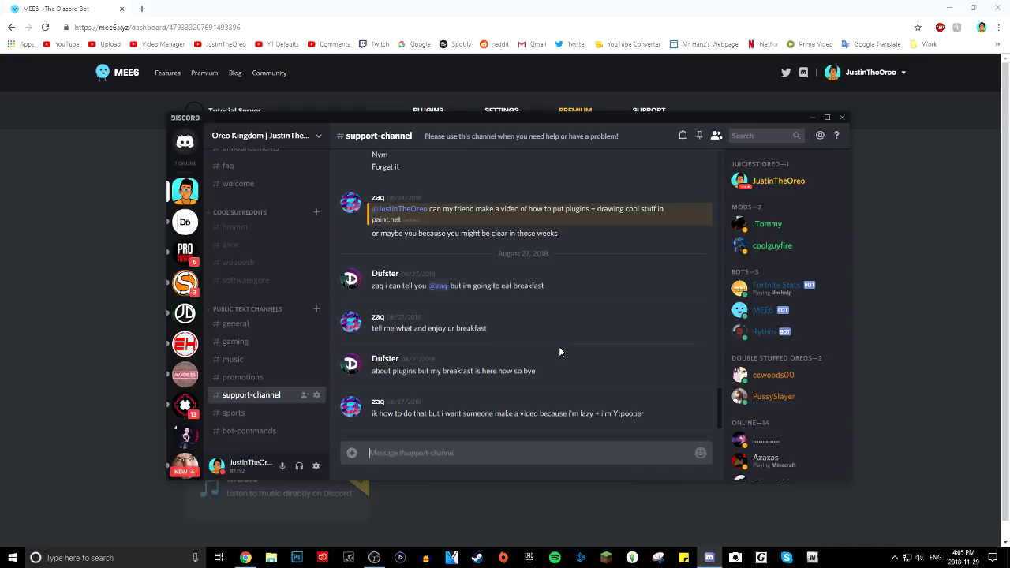